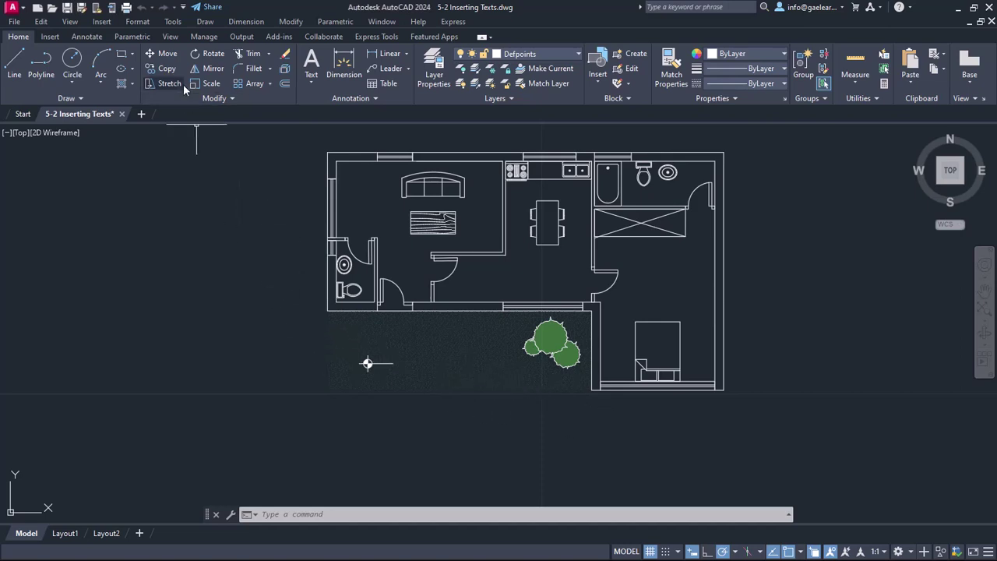
# Step: Draw a multiline text frame below the garden area, aligned with the house's left outer wall
pyautogui.click(308, 81)
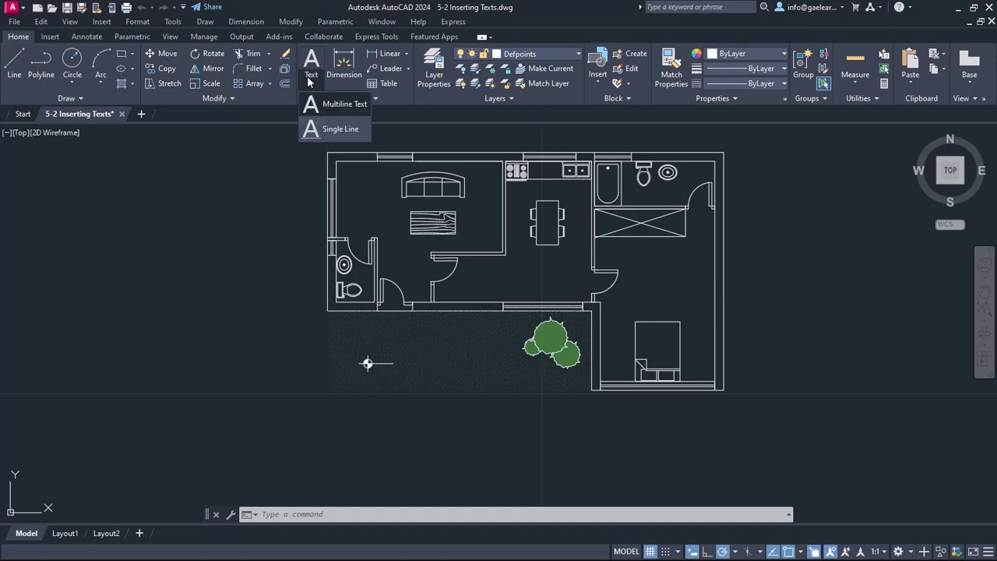
pyautogui.click(346, 104)
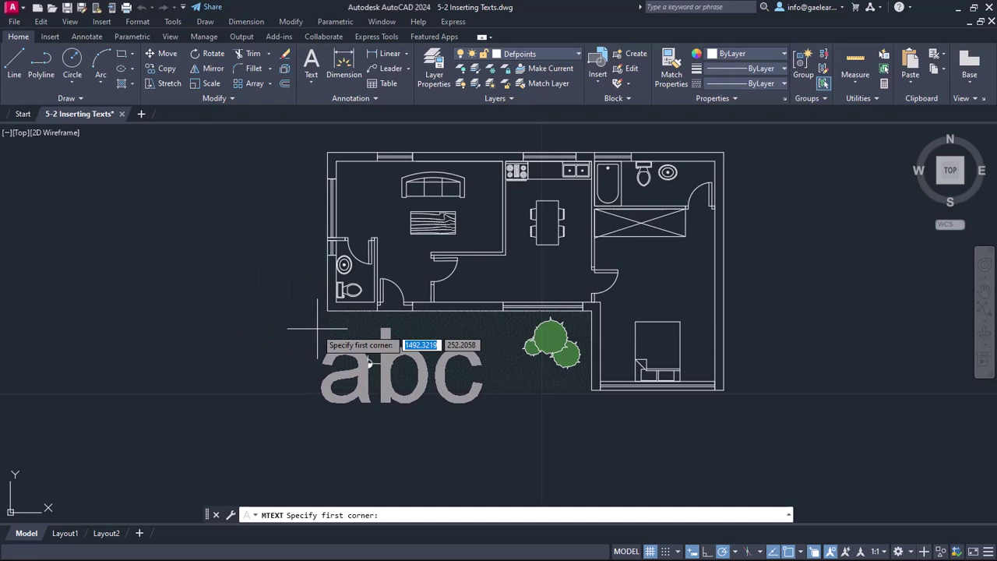
pyautogui.moveTo(312, 328); pyautogui.dragTo(342, 256, button='middle')
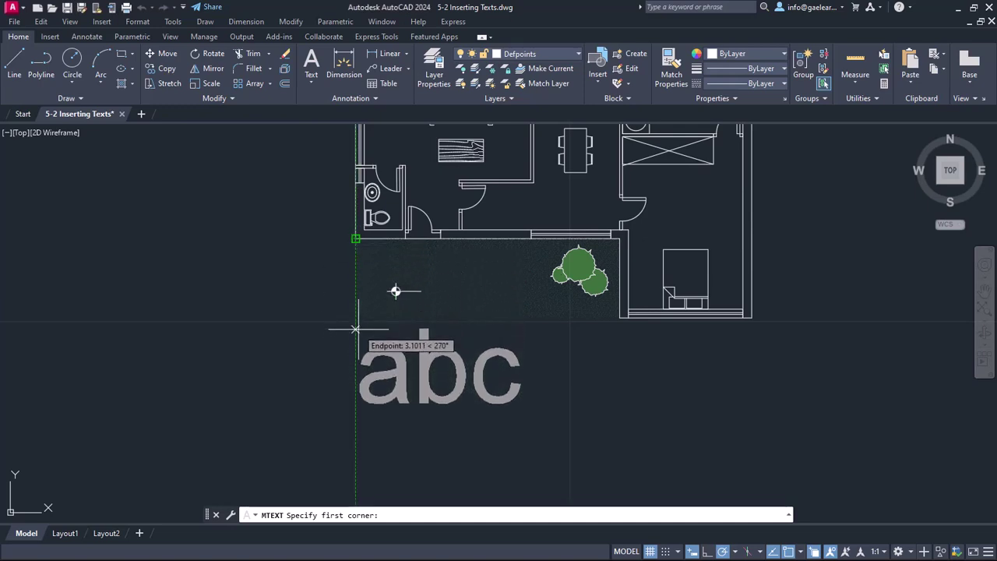
pyautogui.click(357, 330)
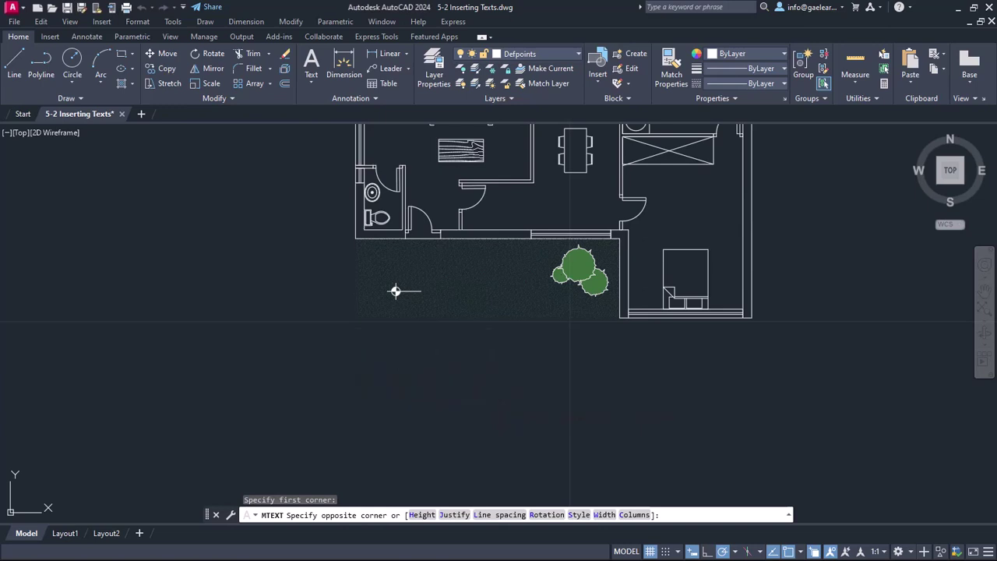
pyautogui.click(395, 291)
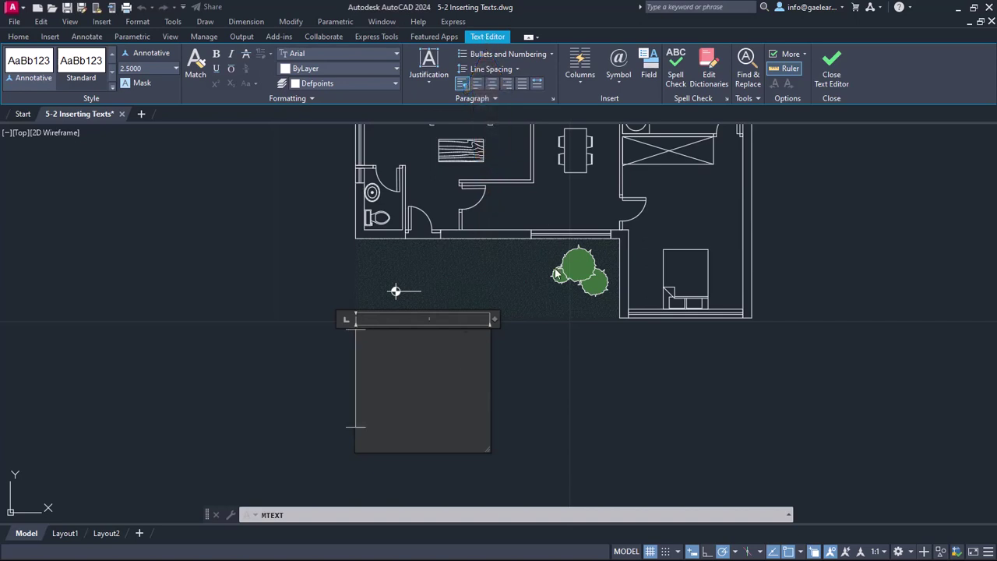
# Step: Enter "1st Floor" as the text and widen its frame so the label fits on one line
pyautogui.write('1st')
pyautogui.press('Return')
pyautogui.write('Fl')
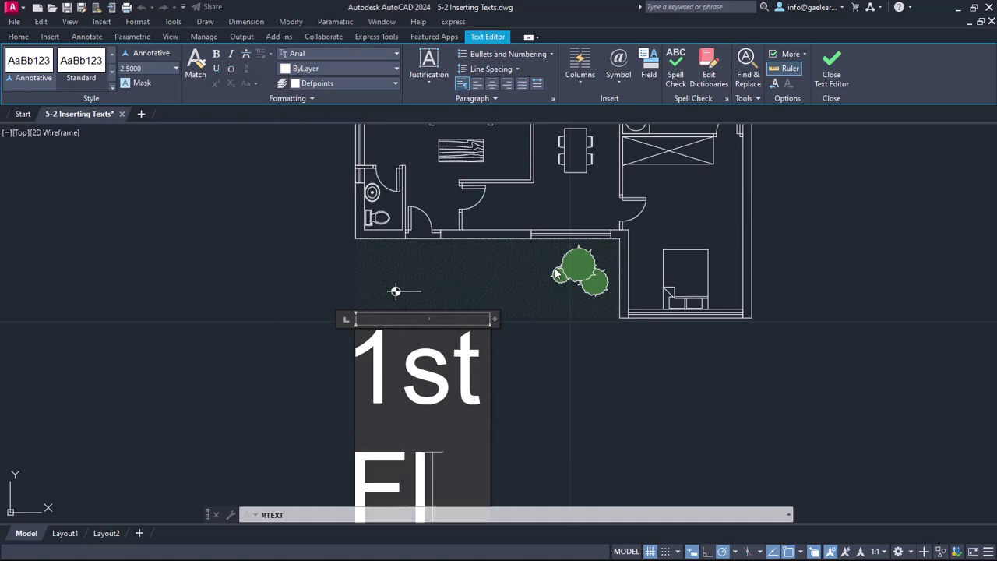
pyautogui.write('oor')
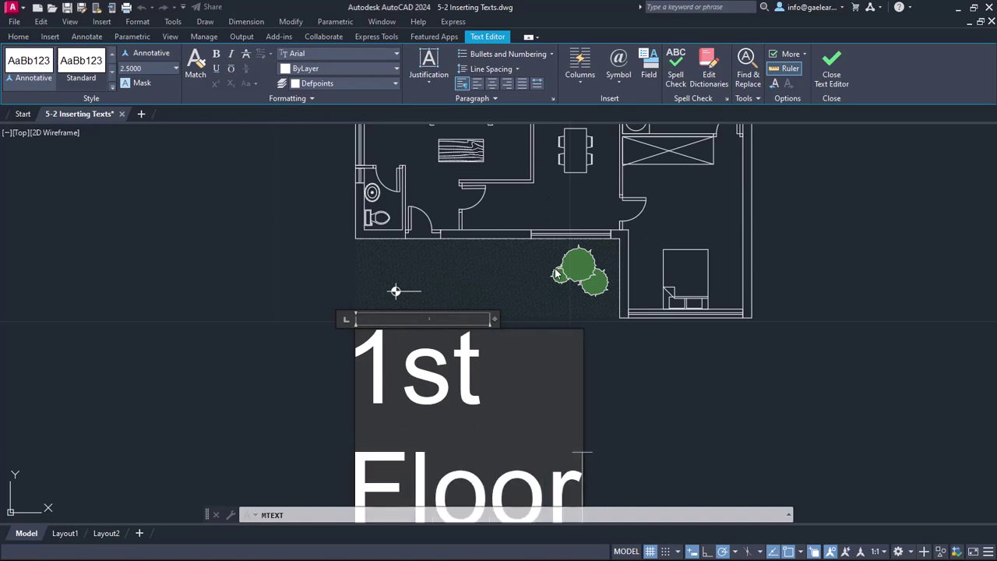
pyautogui.moveTo(605, 402); pyautogui.dragTo(600, 292, button='middle')
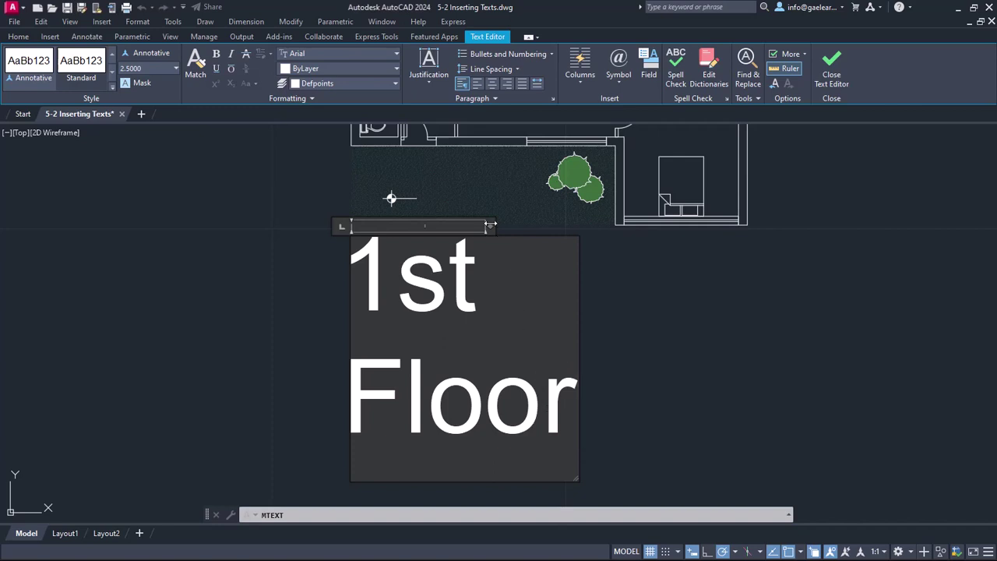
pyautogui.moveTo(489, 225); pyautogui.dragTo(771, 230)
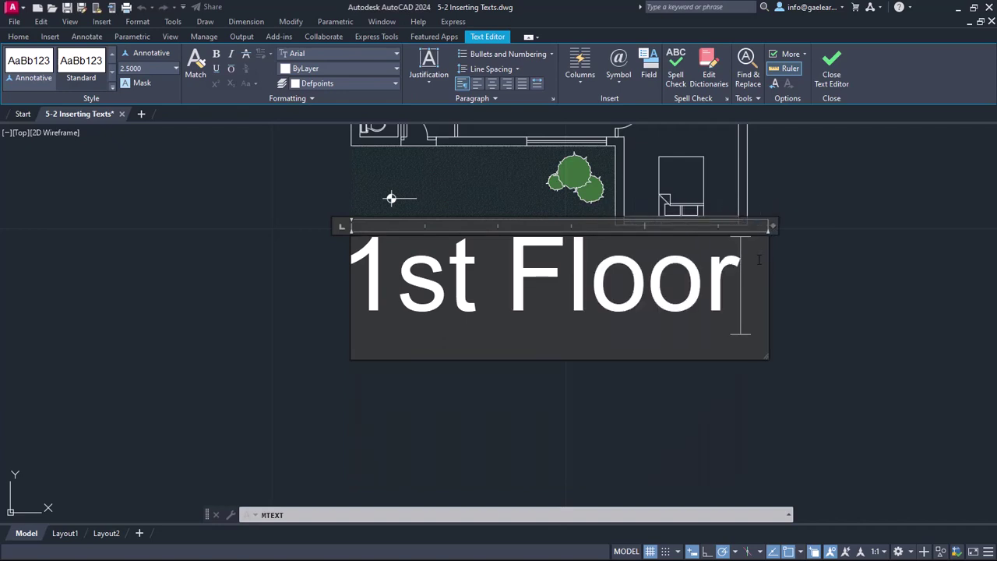
# Step: Set the height of the whole "1st Floor" text to 0.4000 and narrow its frame to fit the label
pyautogui.moveTo(747, 262); pyautogui.dragTo(363, 267)
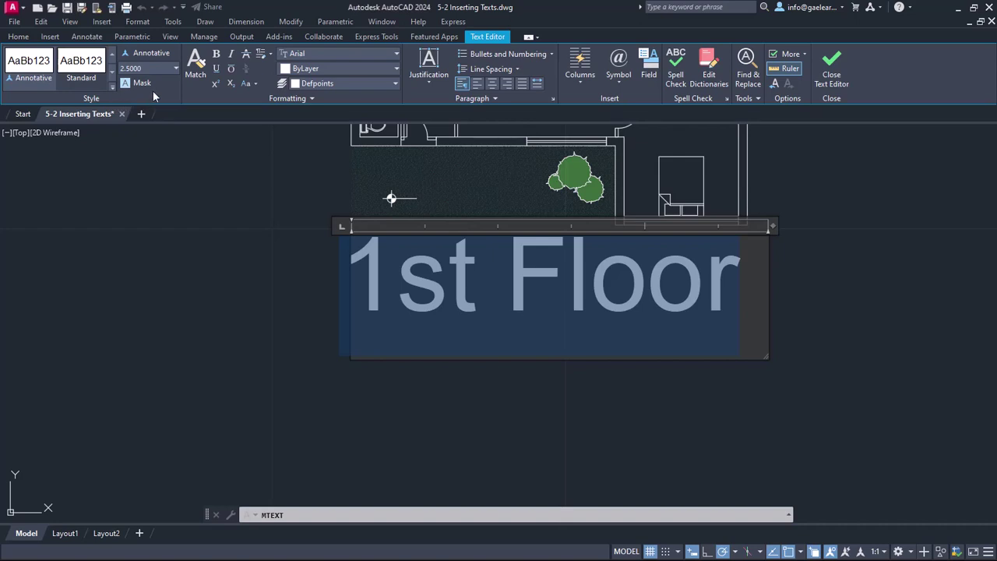
pyautogui.click(134, 69)
pyautogui.press('BackSpace')
pyautogui.write('0.1500')
pyautogui.write('0.4000')
pyautogui.press('Return')
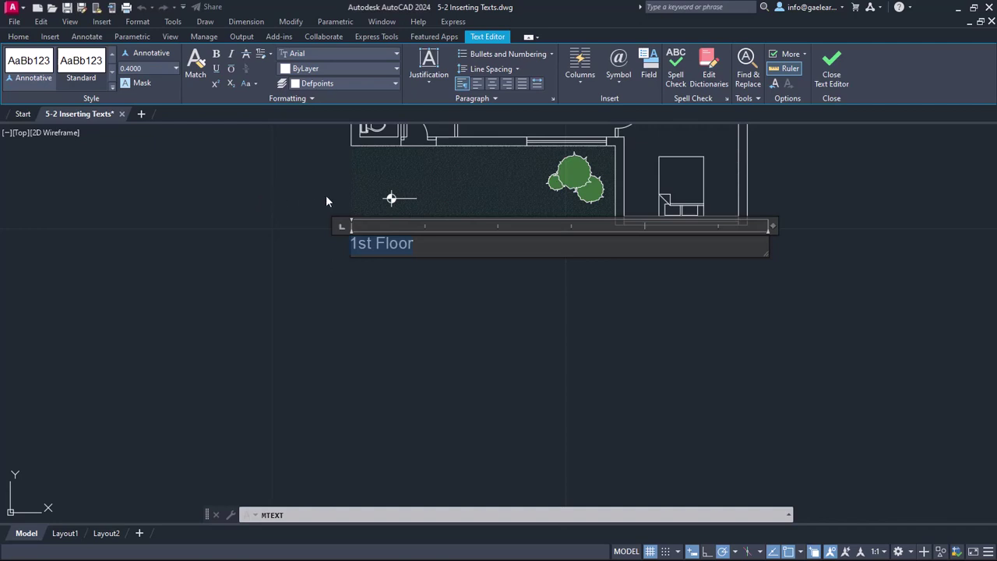
pyautogui.click(773, 227)
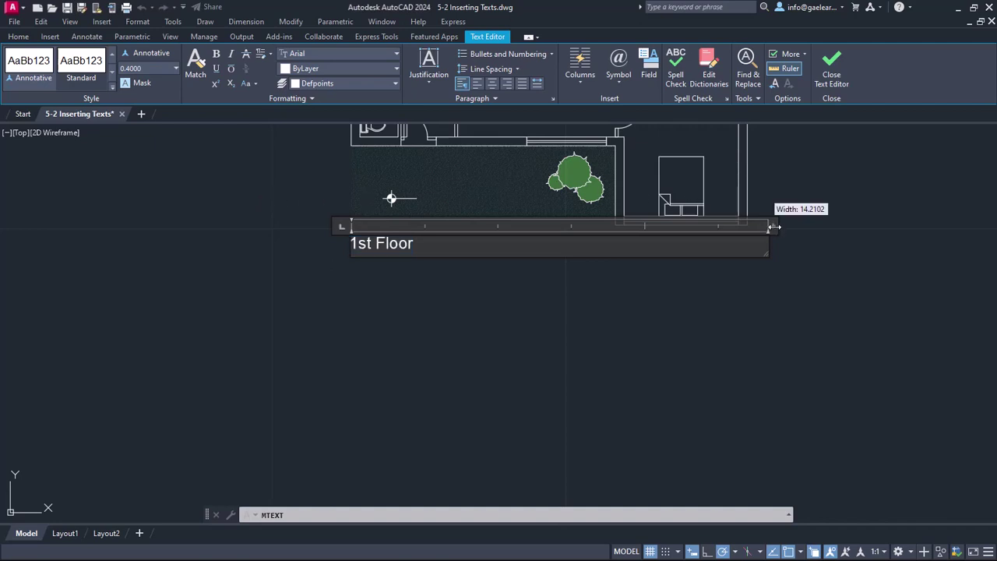
pyautogui.moveTo(773, 227); pyautogui.dragTo(426, 248)
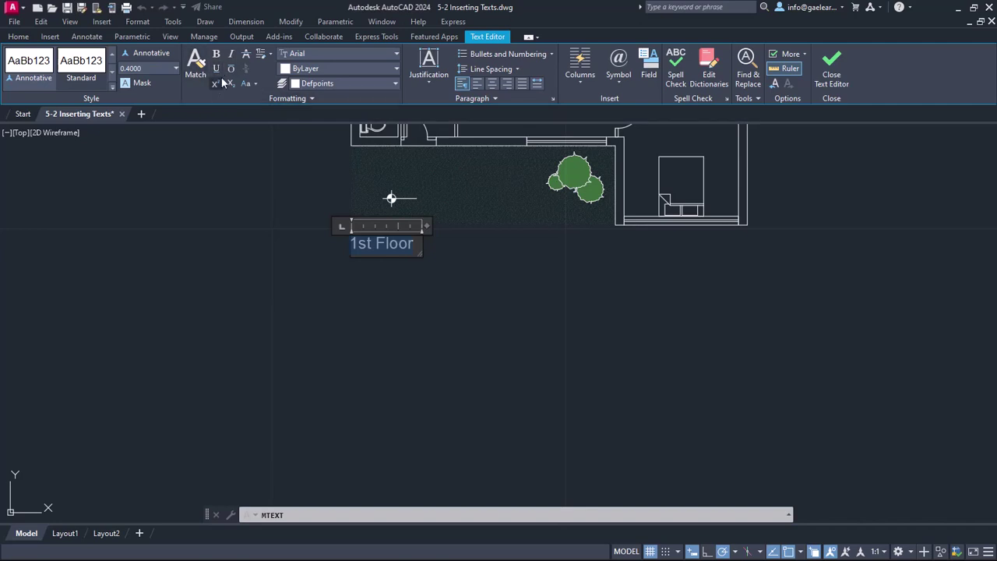
# Step: Make the "1st Floor" label italic and change its font to Calibri
pyautogui.click(231, 57)
pyautogui.click(298, 54)
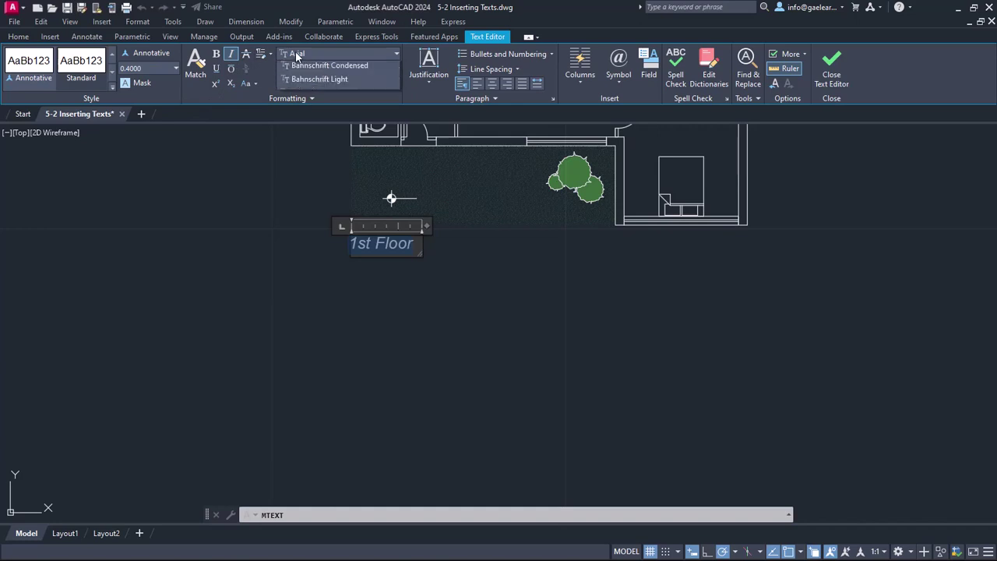
pyautogui.scroll(-5, 299, 57)
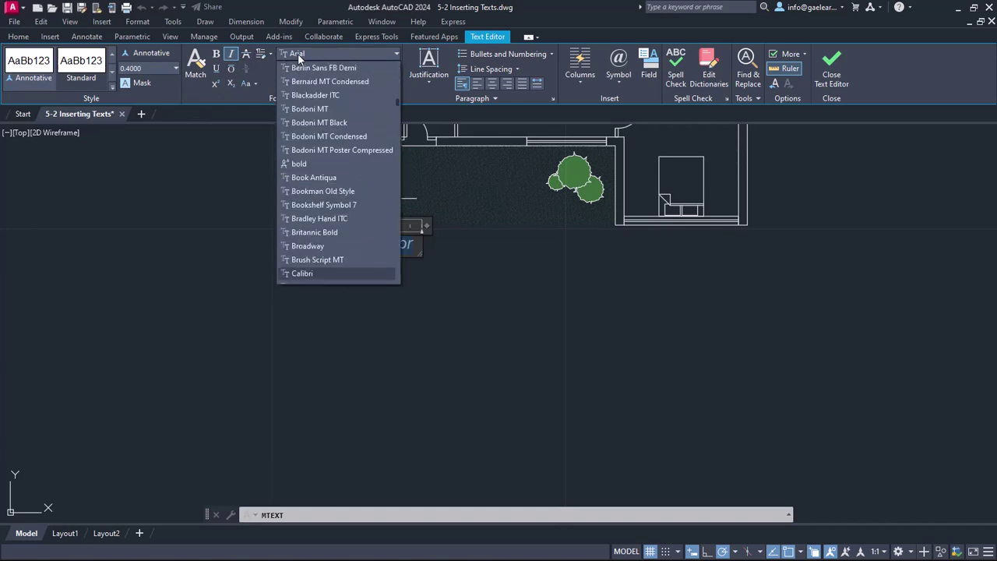
pyautogui.click(304, 273)
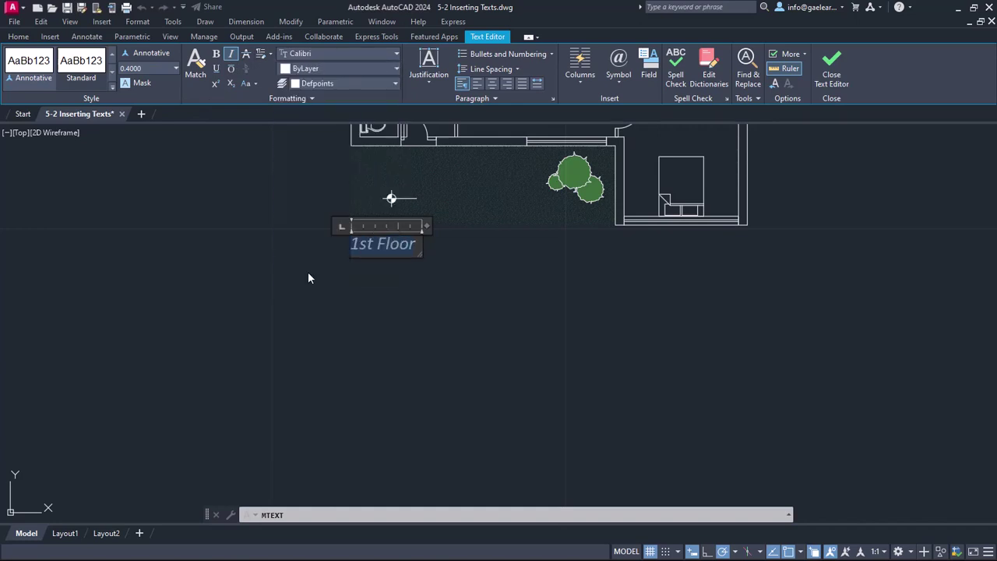
# Step: Give the "1st Floor" label the grey colour 147,149,152 and assign it to layer 0
pyautogui.click(337, 68)
pyautogui.click(286, 136)
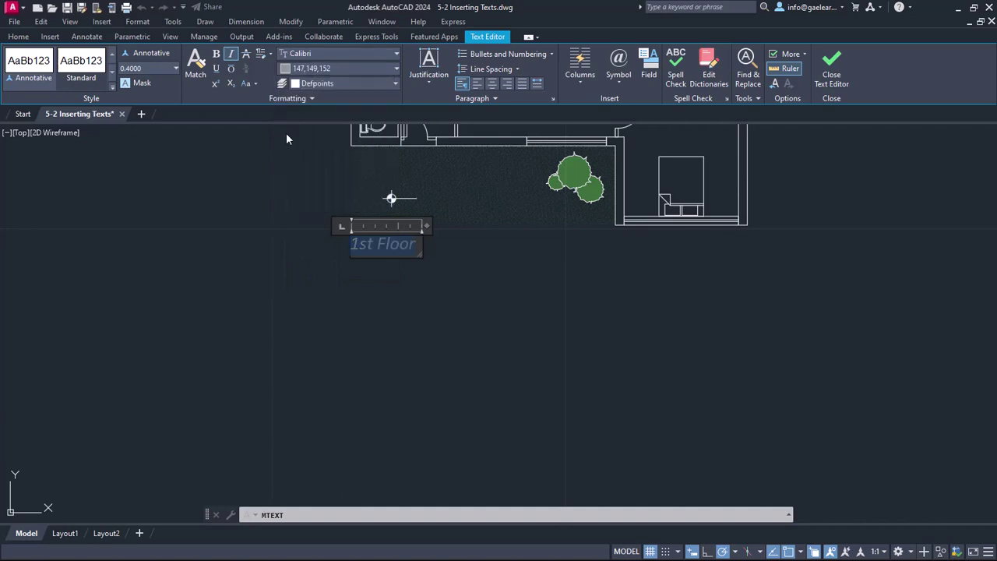
pyautogui.click(363, 85)
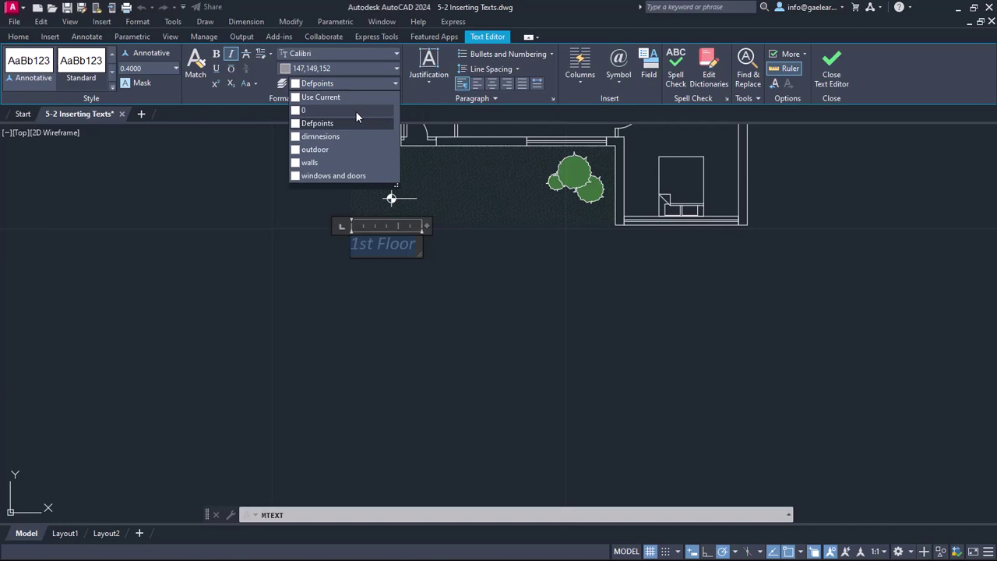
pyautogui.click(356, 111)
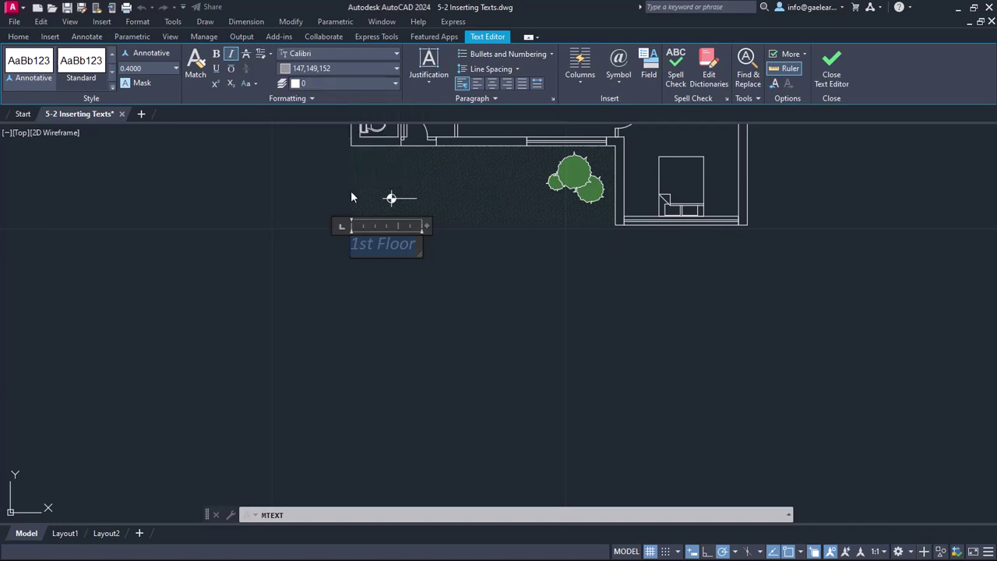
# Step: Format the "st" in "1st Floor" as superscript and finish editing the text
pyautogui.click(386, 242)
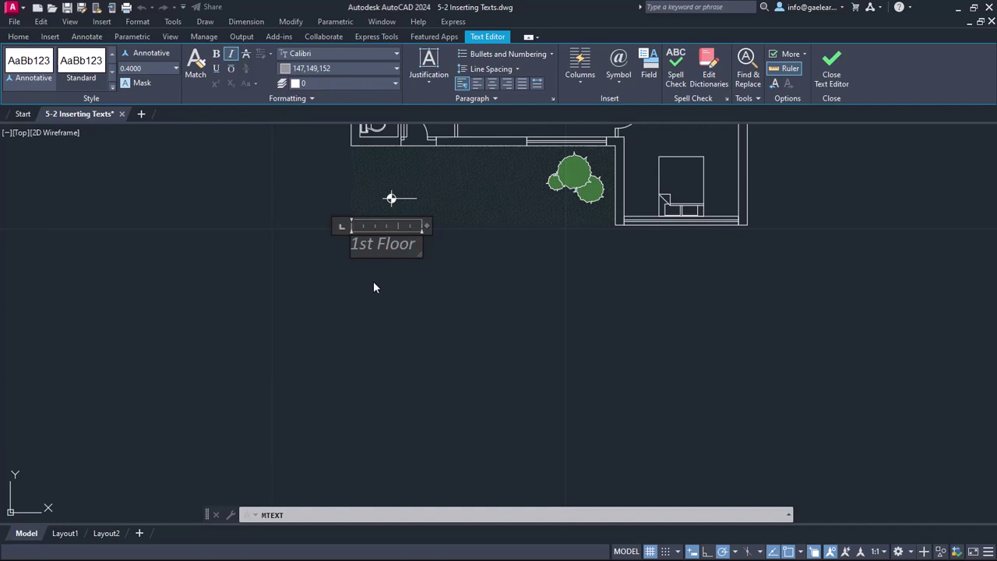
pyautogui.moveTo(374, 243); pyautogui.dragTo(360, 244)
pyautogui.click(216, 84)
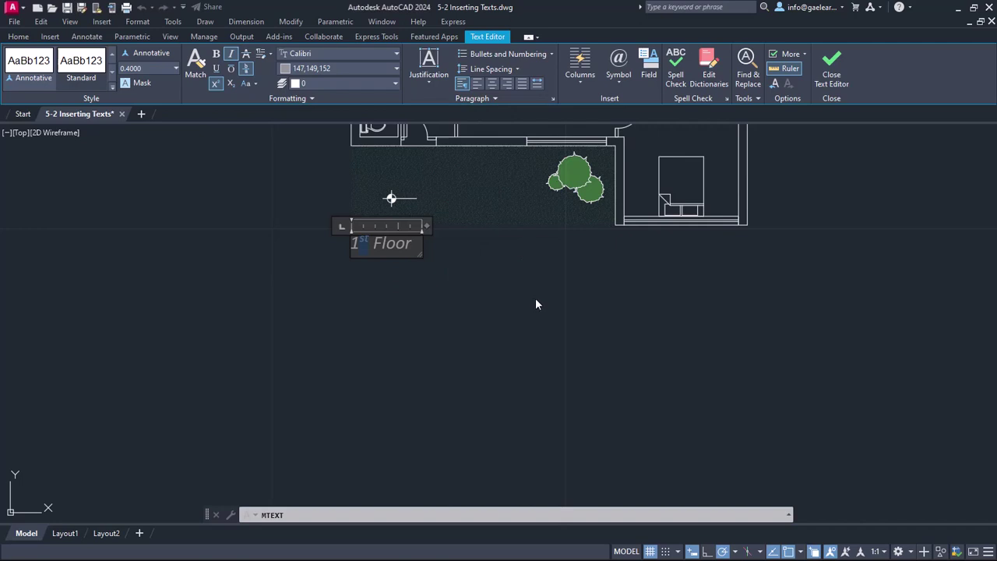
pyautogui.click(832, 74)
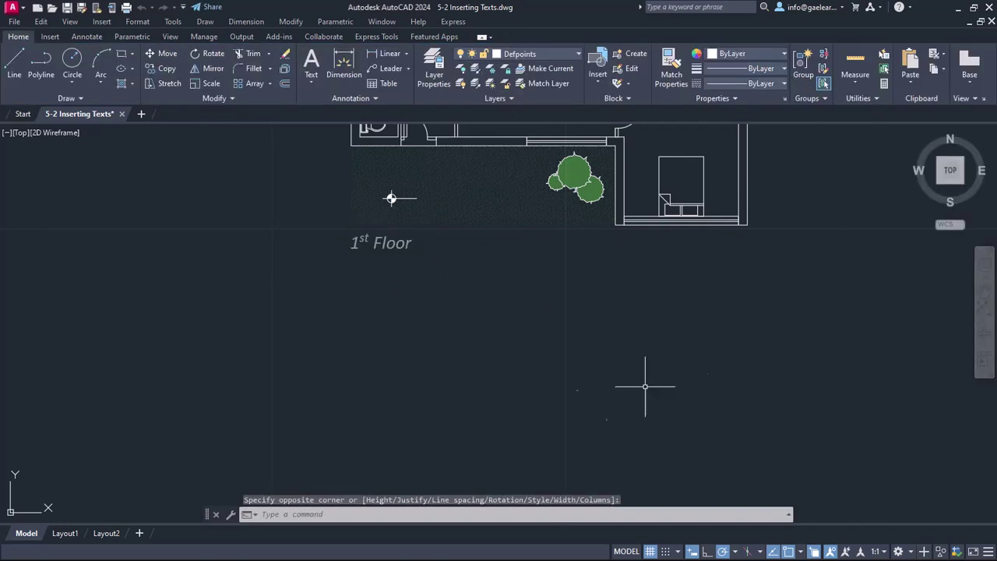
pyautogui.doubleClick(393, 243)
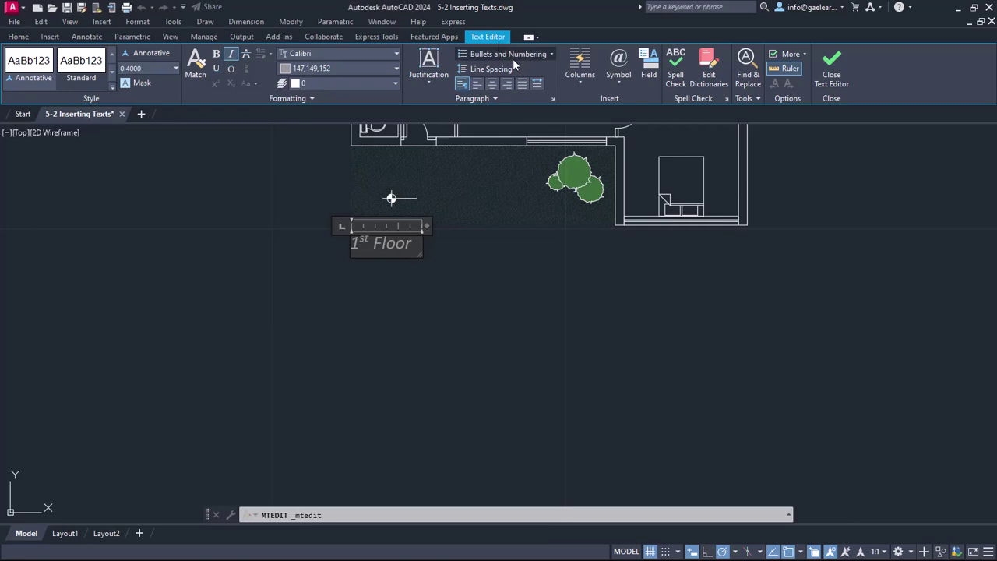
pyautogui.click(633, 284)
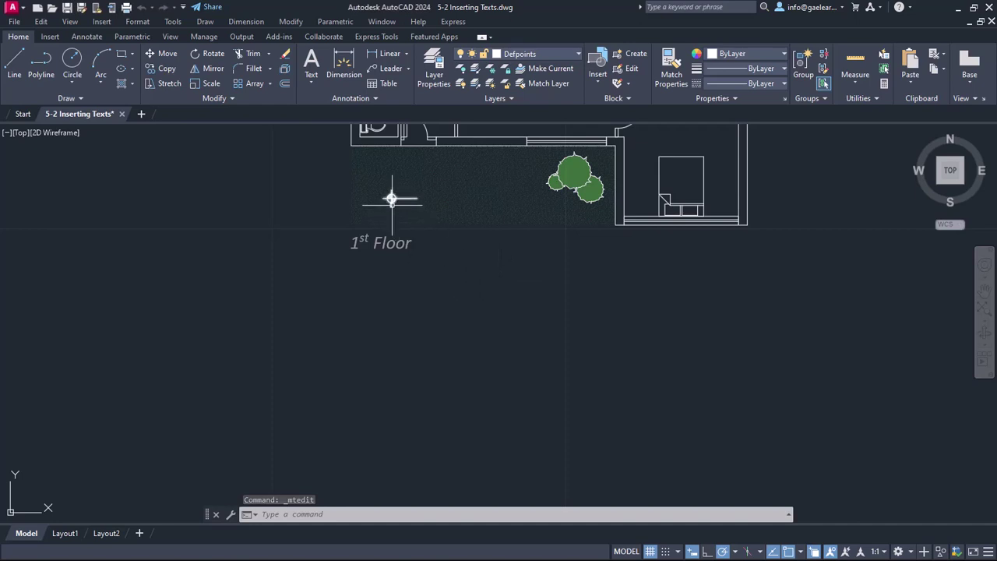
# Step: Draw a small multiline text frame just above the horizontal line of the level marker in the garden
pyautogui.scroll(4, 391, 199)
pyautogui.moveTo(389, 196)
pyautogui.mouseDown(button='middle')
pyautogui.moveTo(360, 309)
pyautogui.moveTo(345, 330)
pyautogui.mouseUp(button='middle')
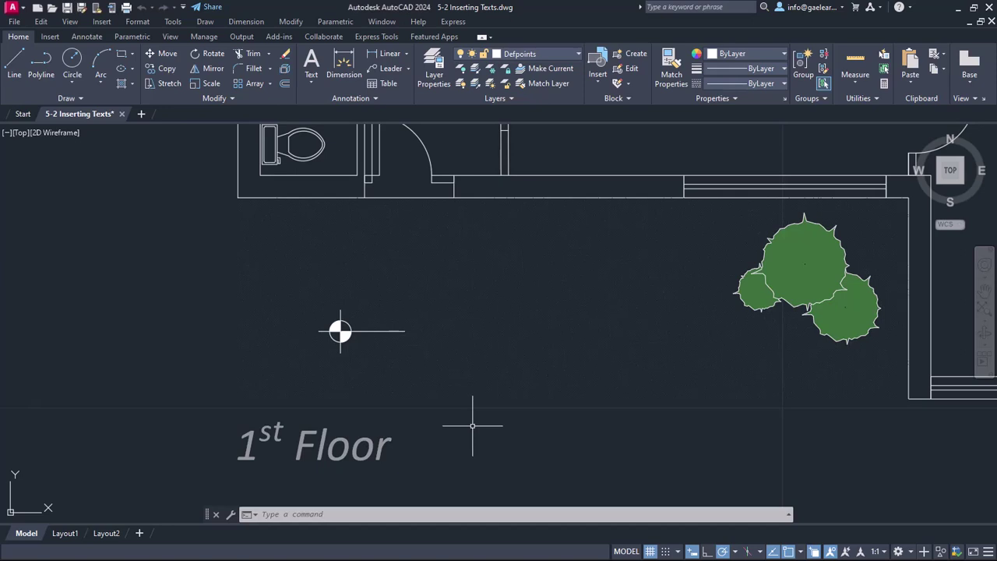
pyautogui.click(315, 84)
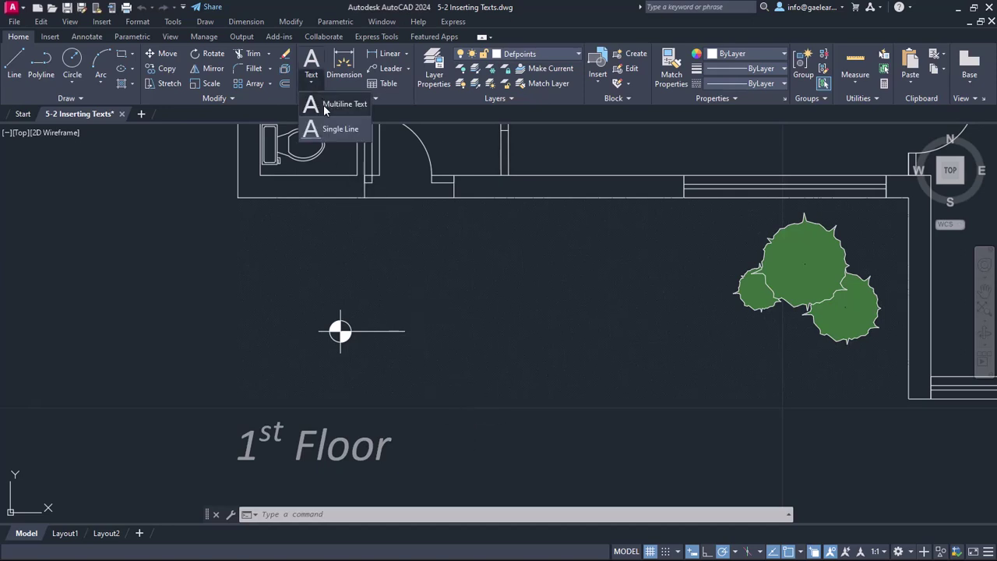
pyautogui.click(335, 104)
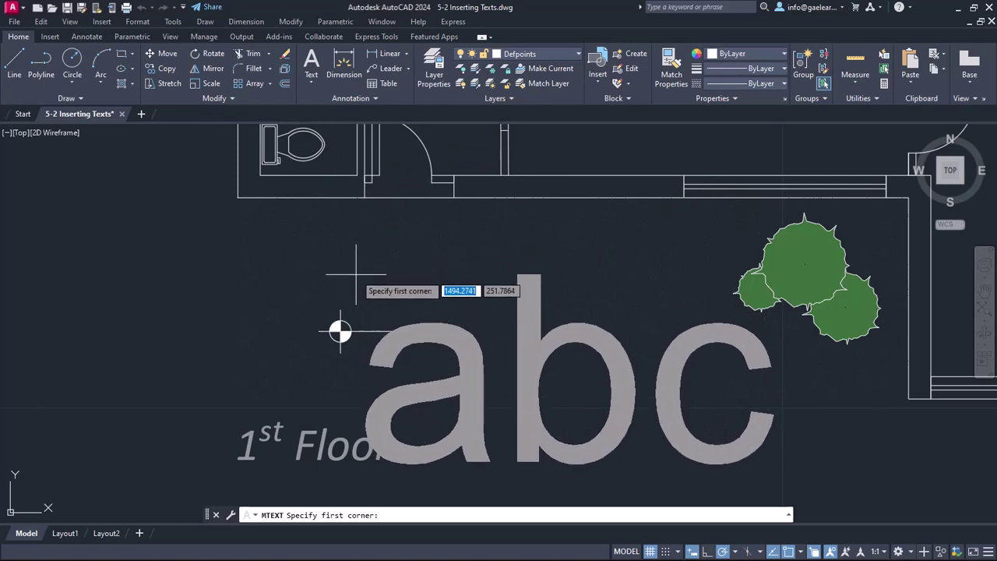
pyautogui.click(356, 274)
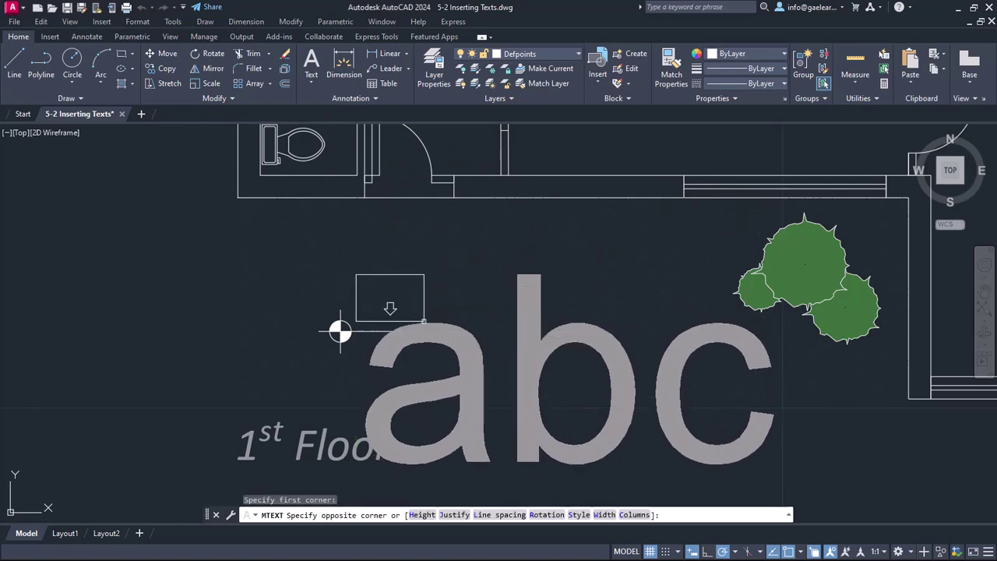
pyautogui.click(424, 320)
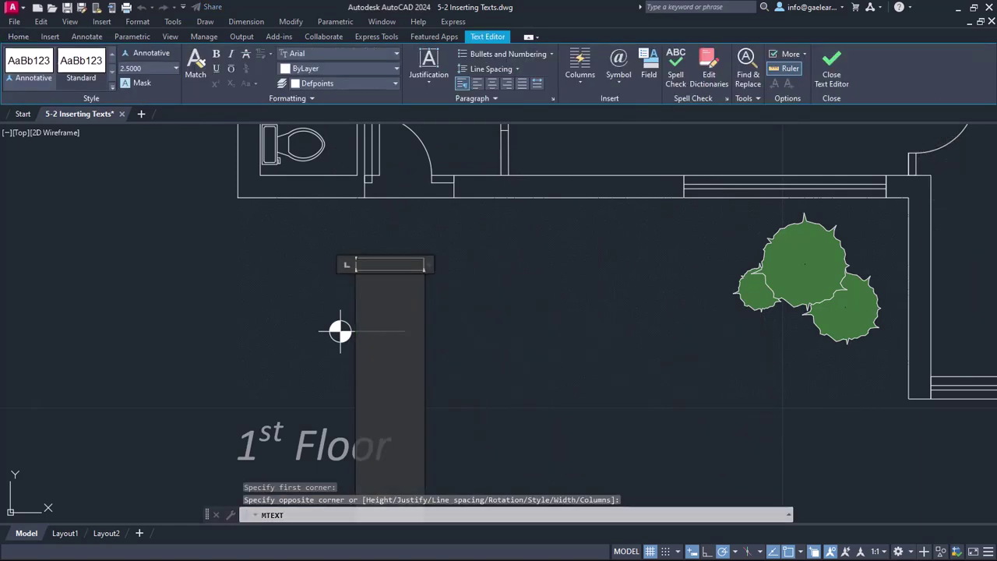
# Step: Insert the Plus/Minus symbol followed by 0.00 as the level marker's text
pyautogui.click(615, 78)
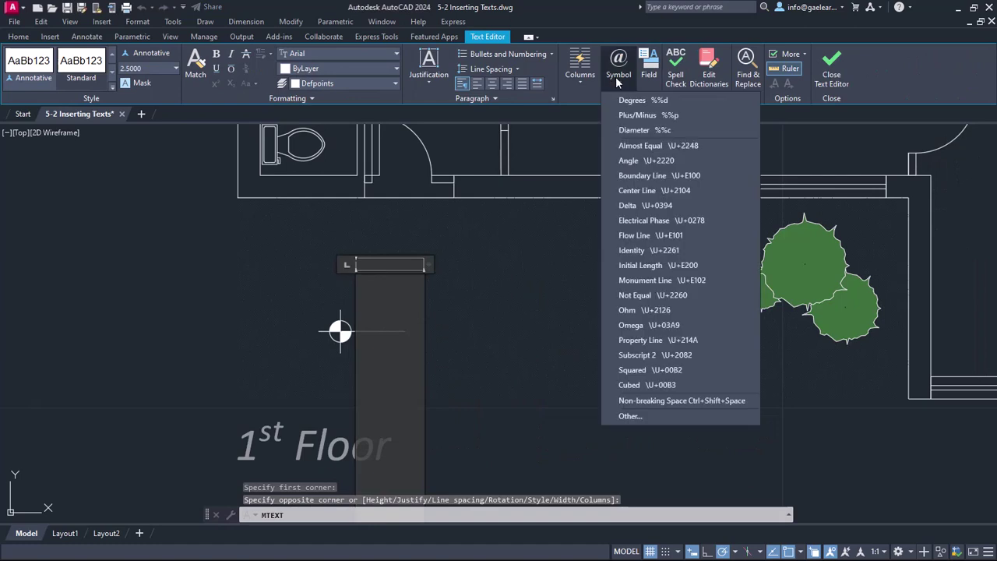
pyautogui.click(624, 117)
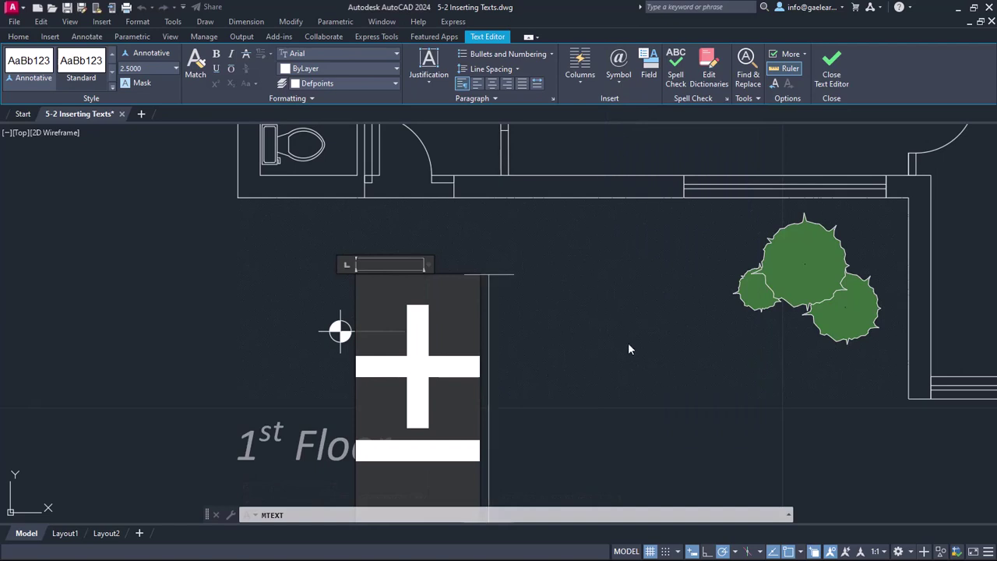
pyautogui.write('0')
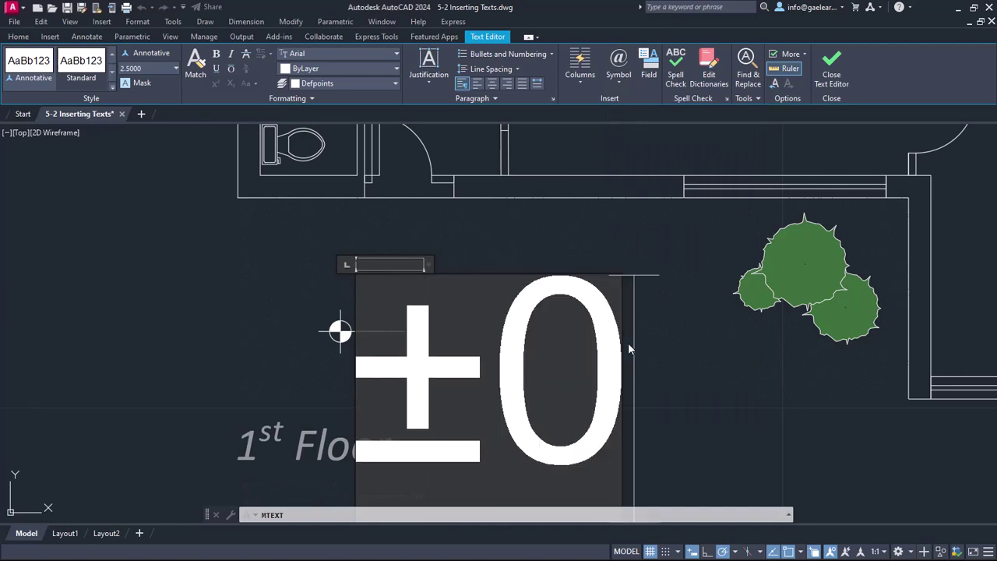
pyautogui.write('.00')
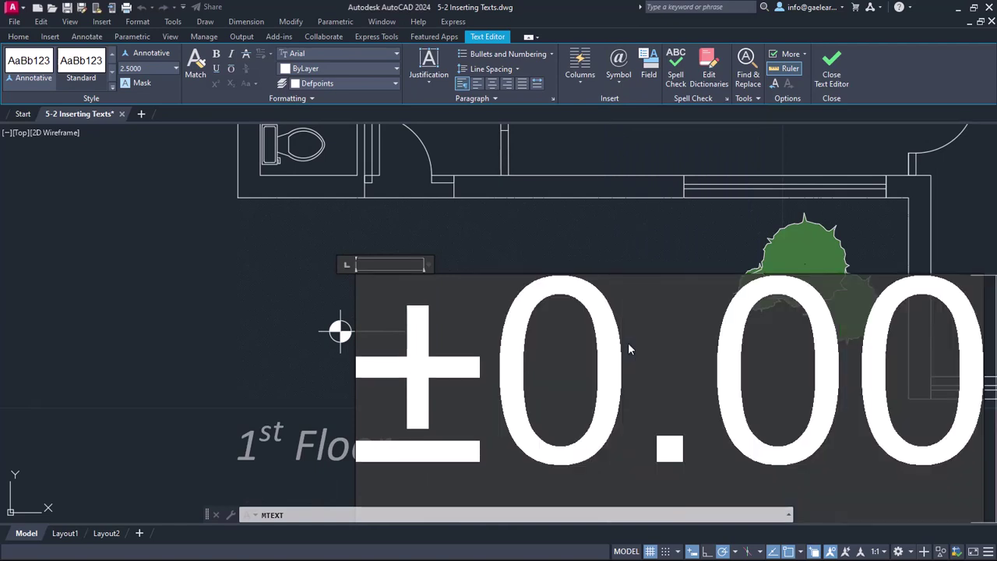
# Step: Set the height of the whole ±0.00 text to 0.1500
pyautogui.moveTo(972, 460); pyautogui.dragTo(407, 460)
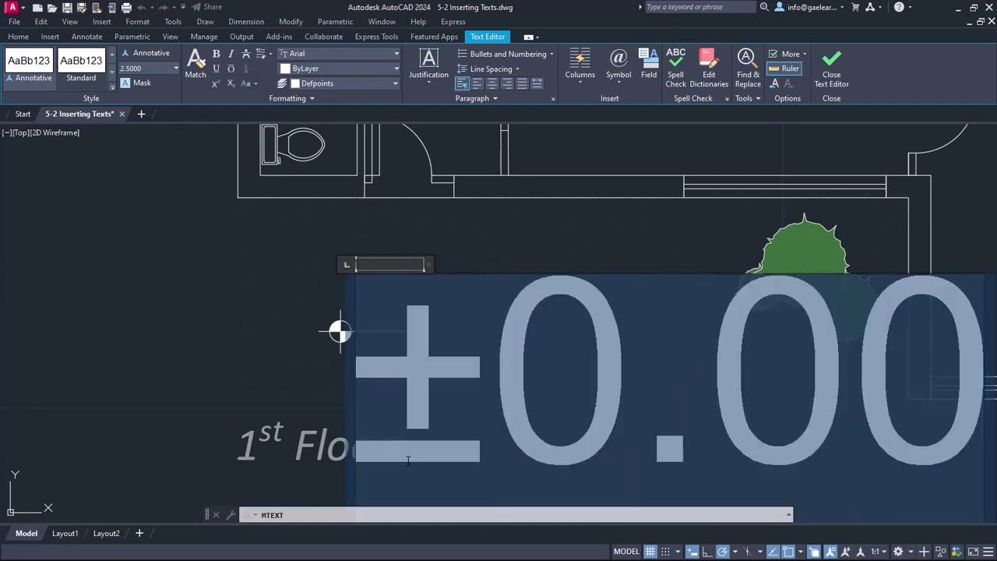
pyautogui.click(156, 68)
pyautogui.press('Return')
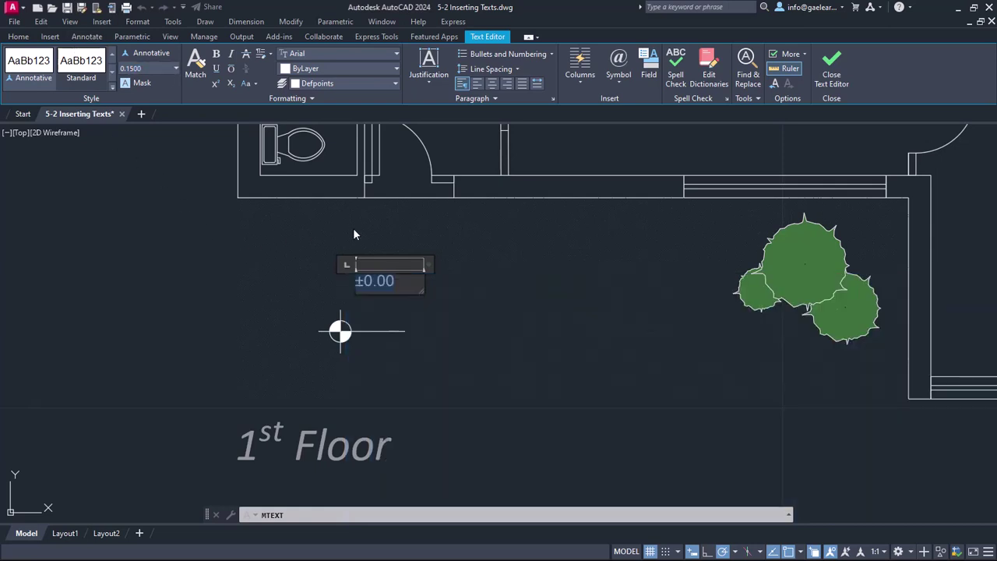
# Step: Copy the Registered Sign ® in the Arial font from the Character Map, reached through the other symbols of the text editor
pyautogui.click(395, 282)
pyautogui.click(617, 78)
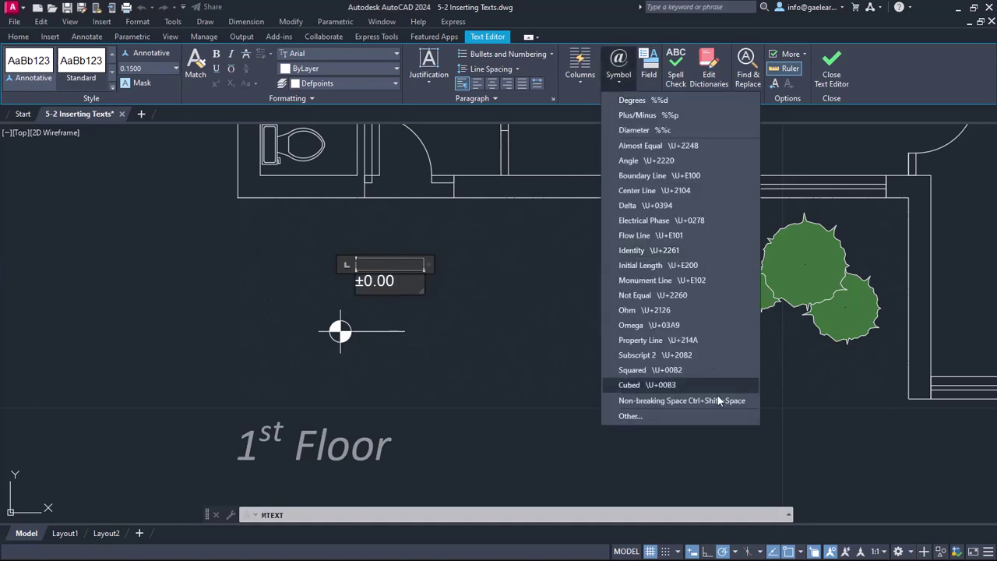
pyautogui.click(664, 419)
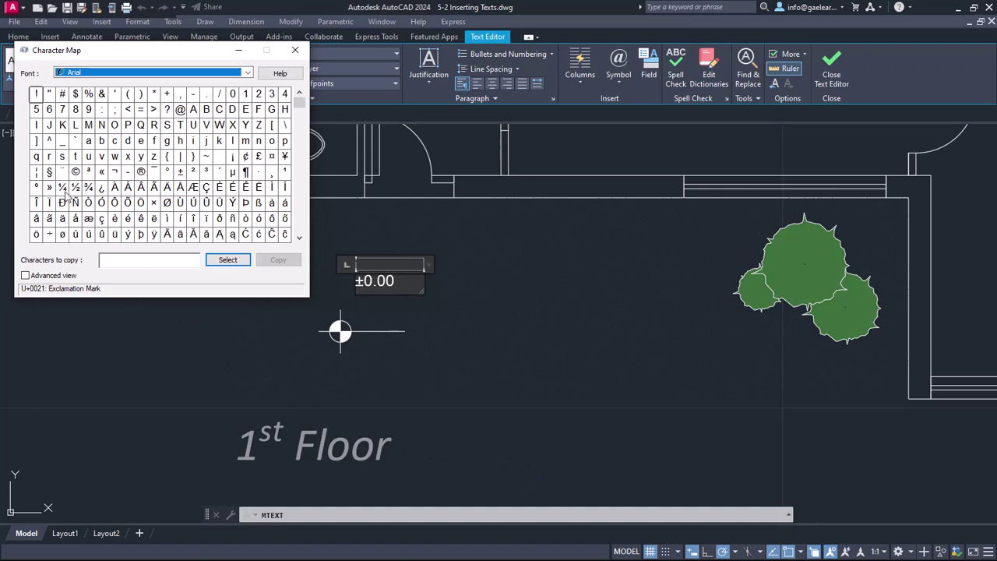
pyautogui.click(301, 237)
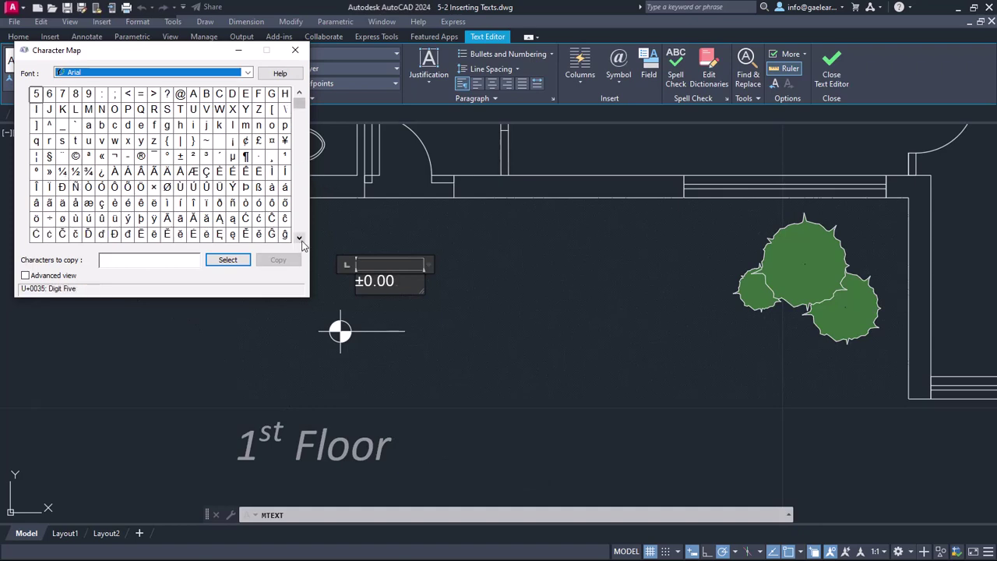
pyautogui.click(300, 238)
pyautogui.click(301, 238)
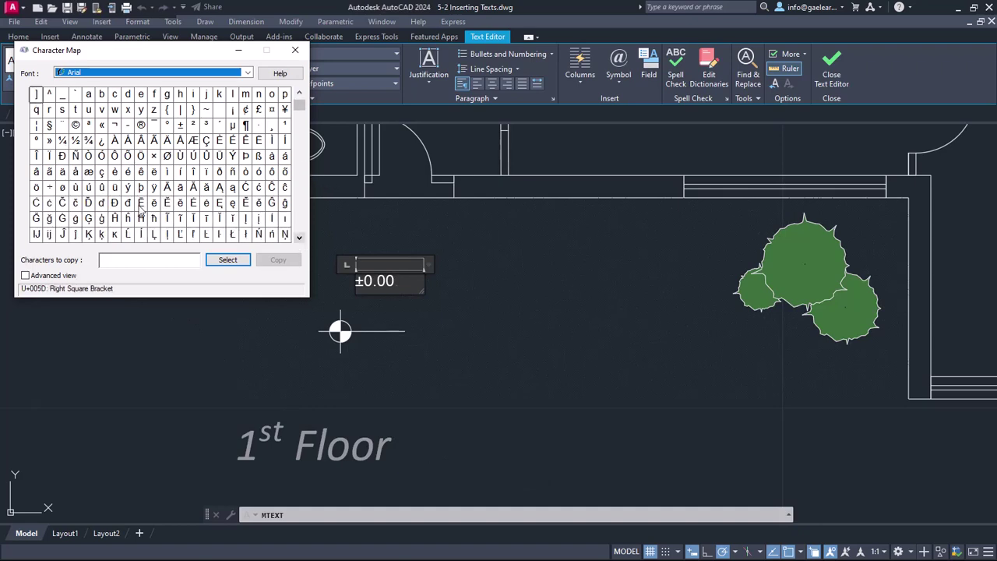
pyautogui.click(141, 124)
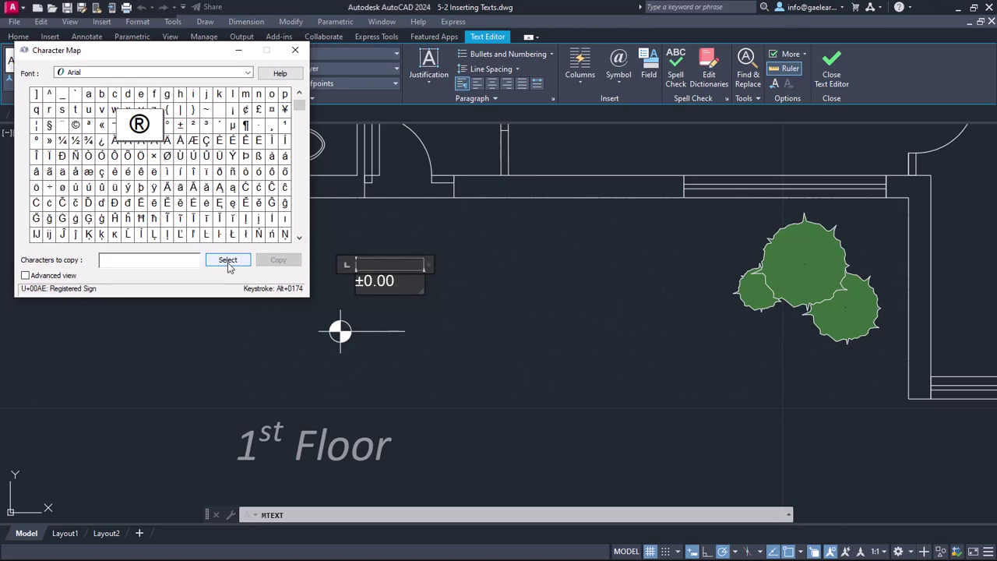
pyautogui.click(228, 262)
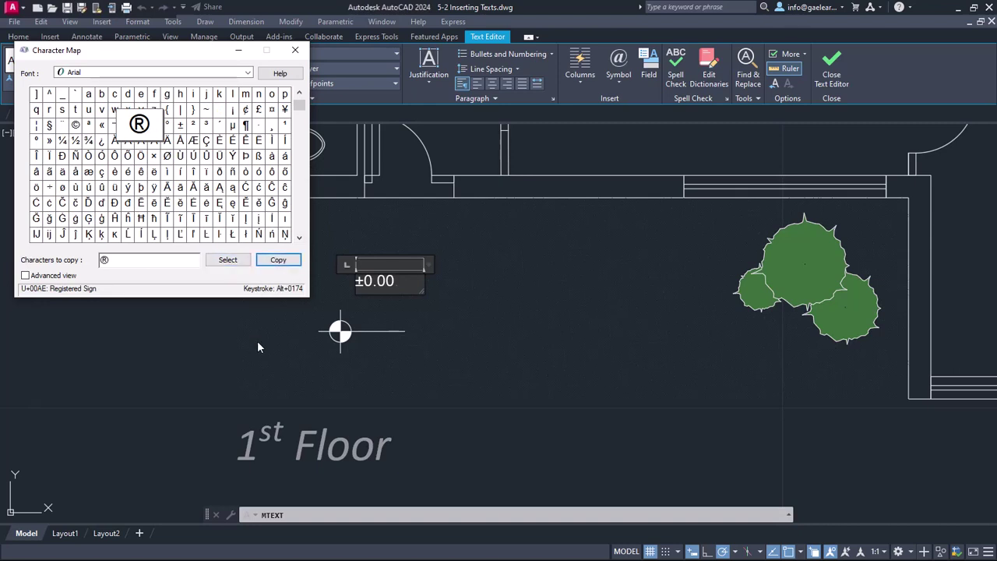
# Step: Close the Character Map and paste the ® symbol directly after ±0.00 in the level marker's text
pyautogui.click(296, 50)
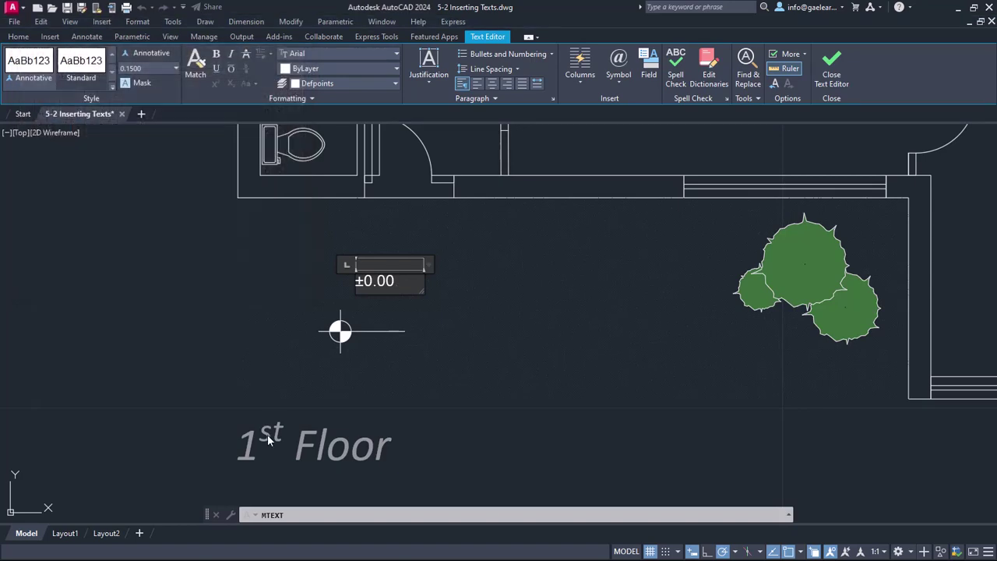
pyautogui.rightClick(397, 293)
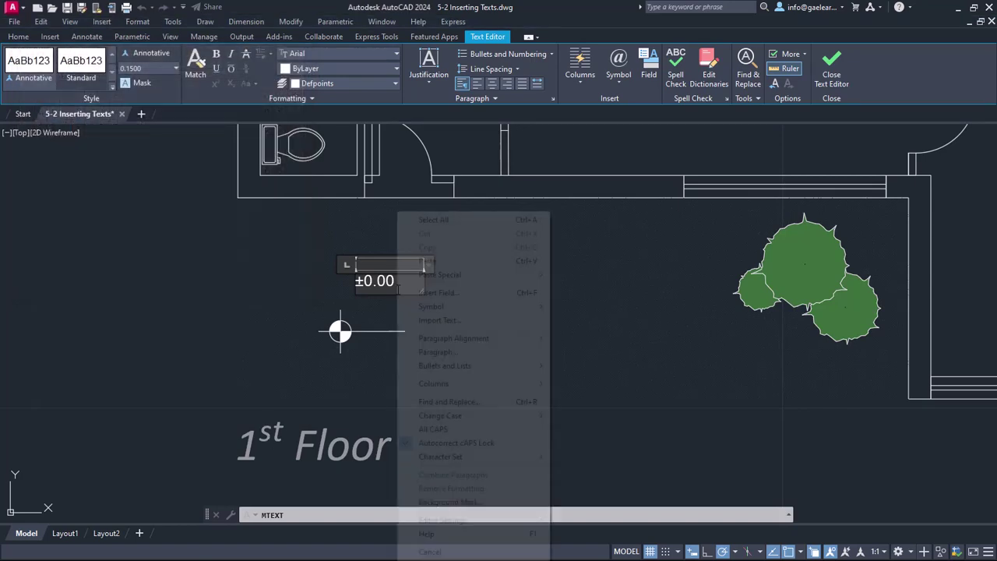
pyautogui.click(423, 262)
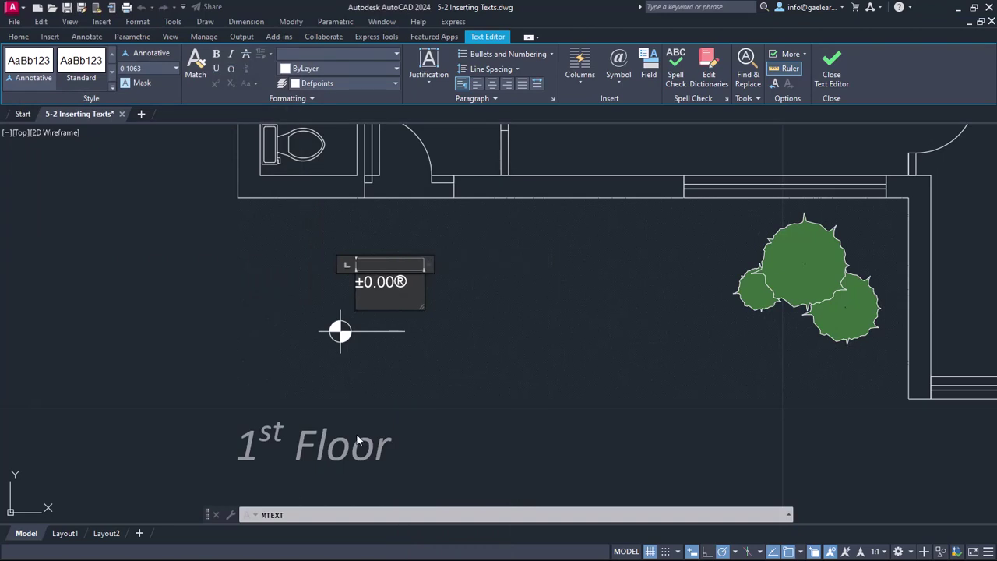
# Step: Delete the pasted ® symbol and its extra line, and finish editing the ±0.00 text
pyautogui.press('BackSpace')
pyautogui.press('BackSpace')
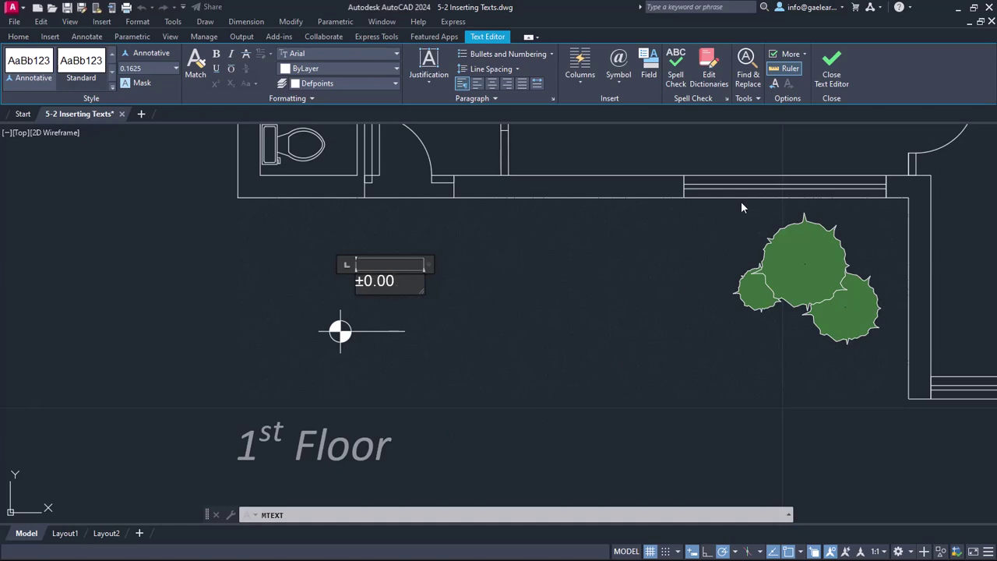
pyautogui.click(843, 60)
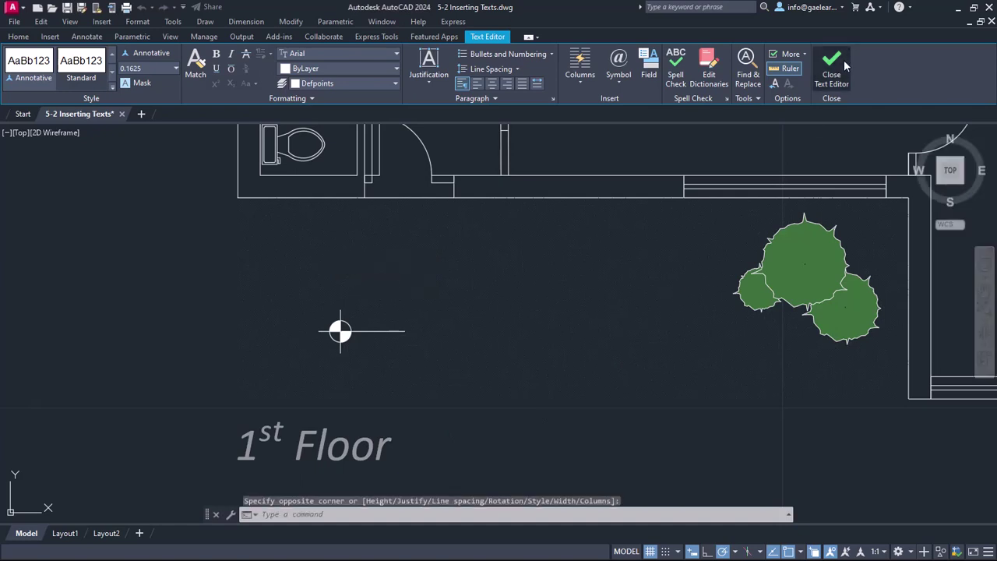
# Step: Move the ±0.00 multiline text down toward the level marker's horizontal line, using the Insertion object snap to pick its insertion point as base point
pyautogui.click(379, 278)
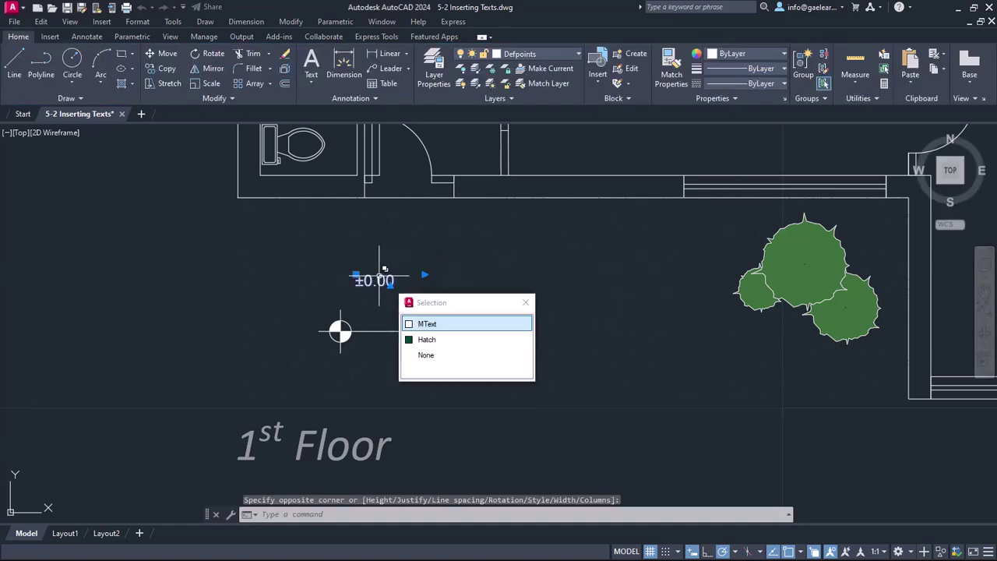
pyautogui.click(427, 324)
pyautogui.rightClick(376, 333)
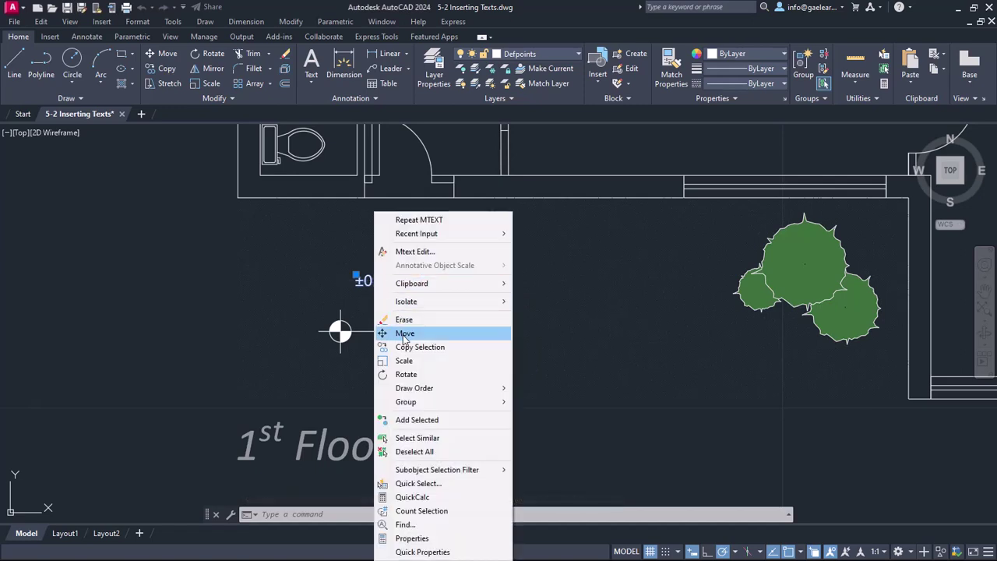
pyautogui.click(404, 333)
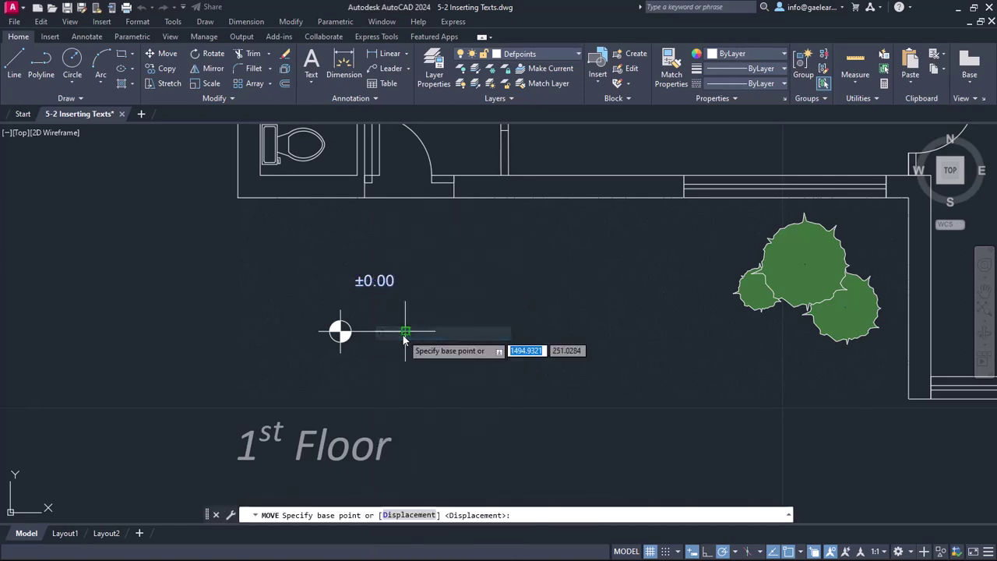
pyautogui.click(802, 550)
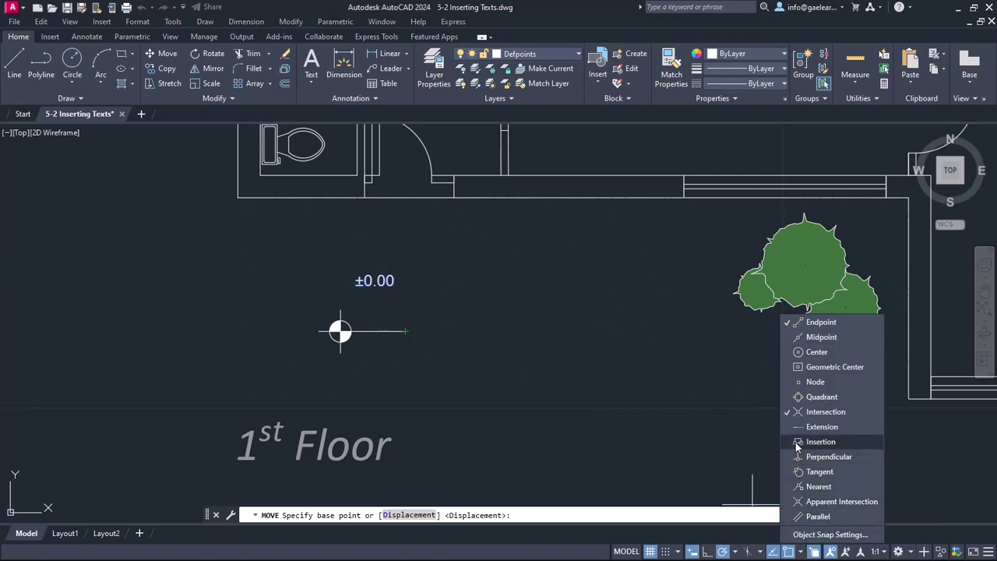
pyautogui.click(601, 420)
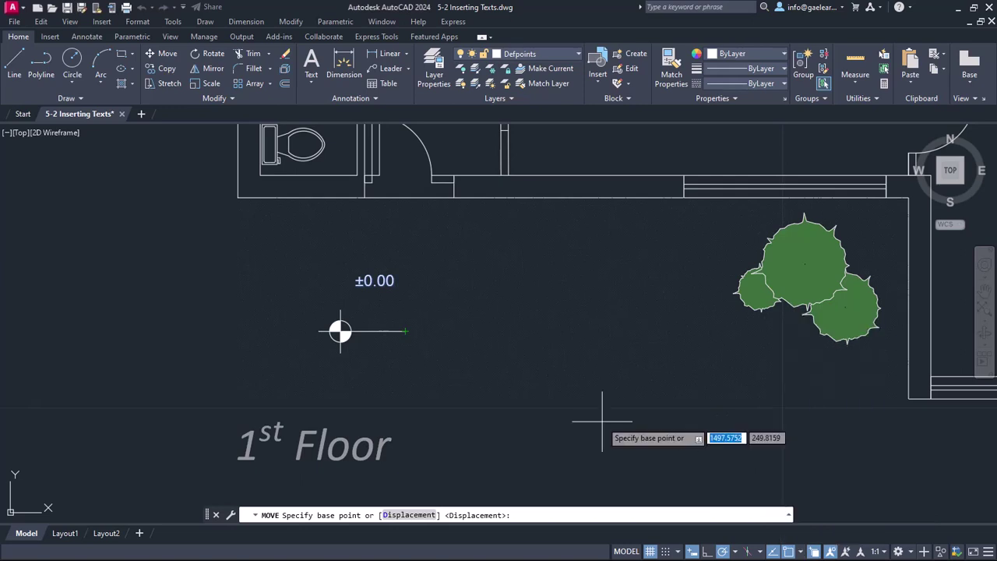
pyautogui.click(356, 274)
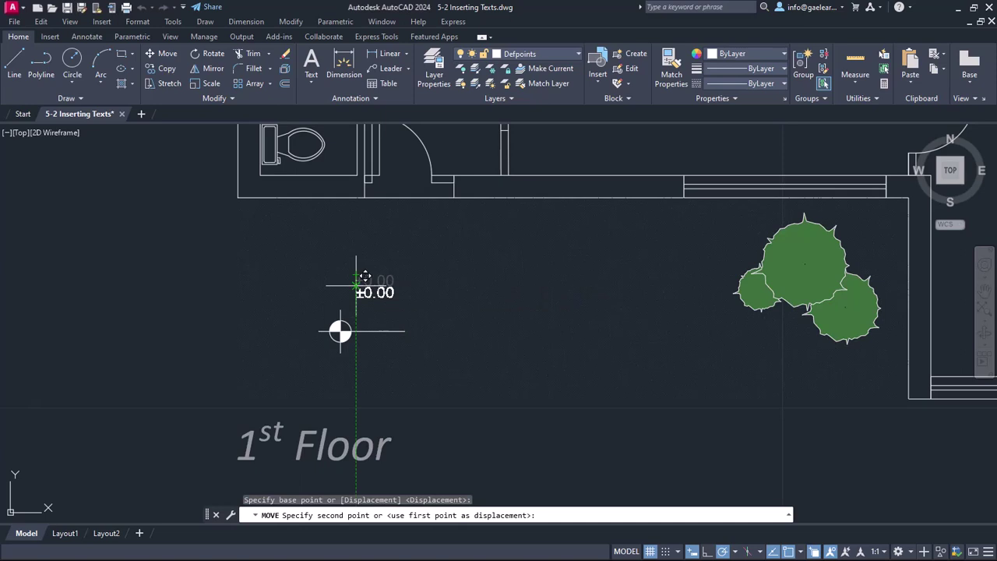